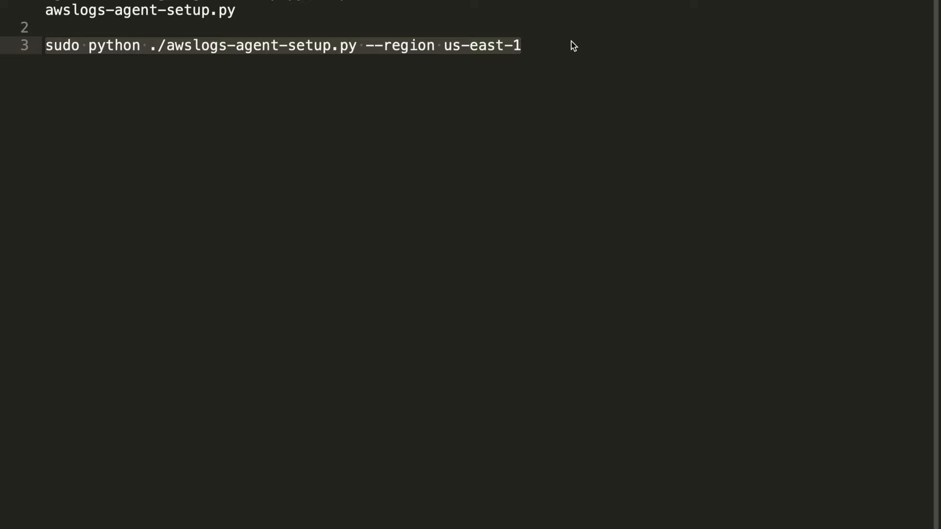
# Step: Run the awslogs-agent-setup.py script with sudo python and --region us-east-1 in the instance's browser terminal
pyautogui.hotkey('ctrl', 'Right')
pyautogui.click(484, 230)
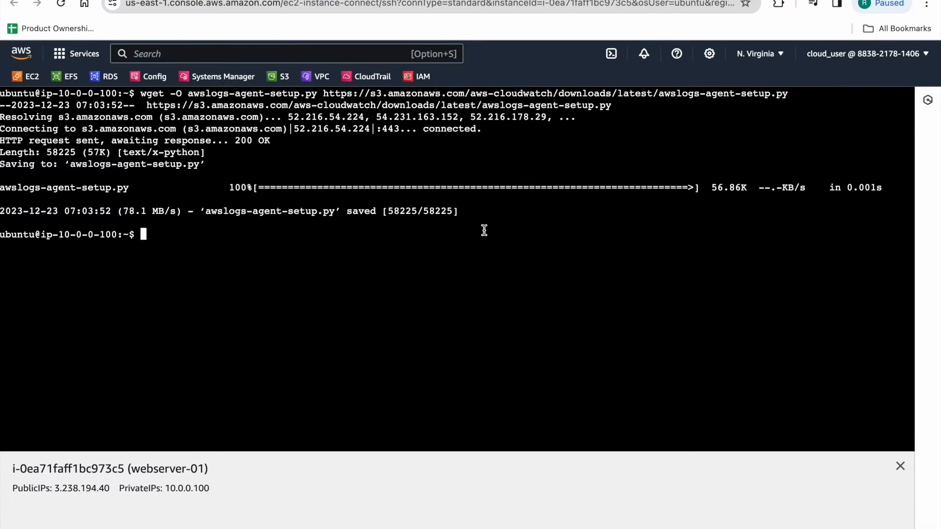
pyautogui.write('sudo python ./awslogs-agent-setup.py --region us-east-1')
pyautogui.press('Return')
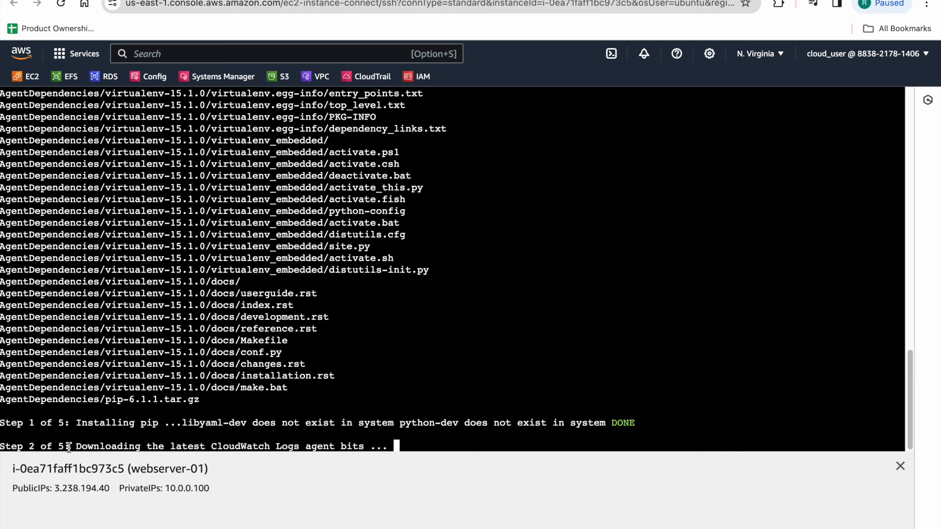
pyautogui.moveTo(75, 449); pyautogui.dragTo(389, 449)
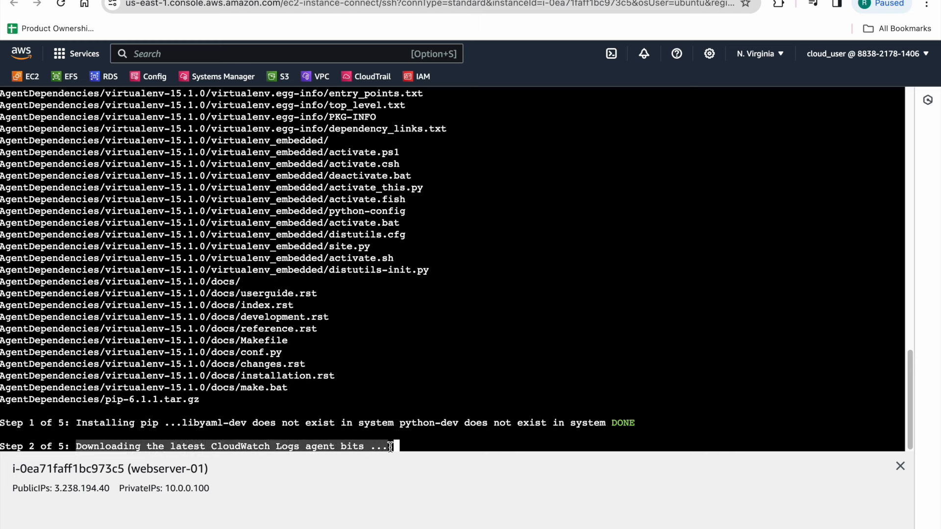
pyautogui.click(483, 440)
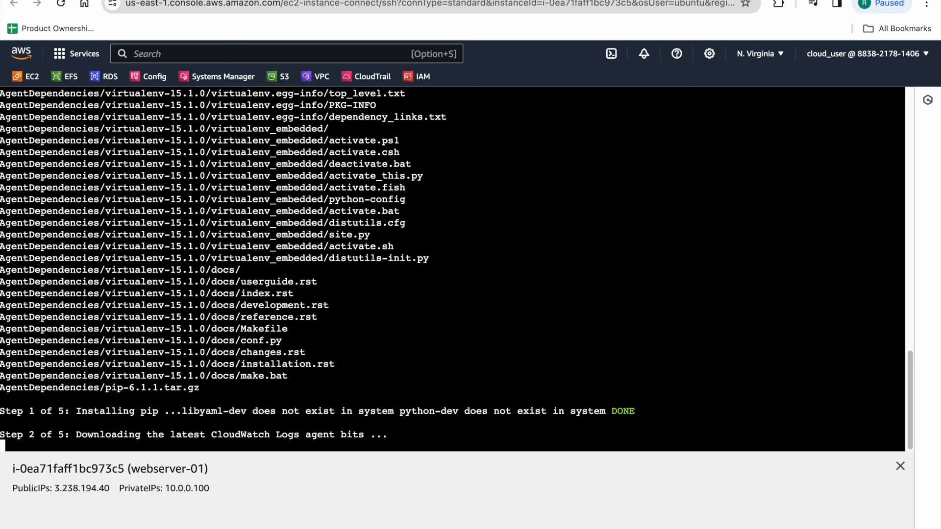
pyautogui.scroll(3, 712, 198)
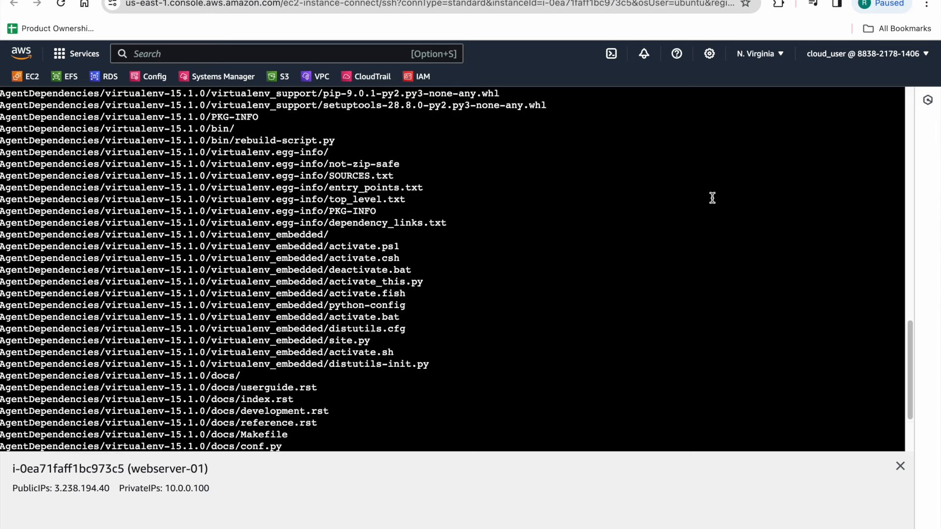
pyautogui.scroll(15, 712, 198)
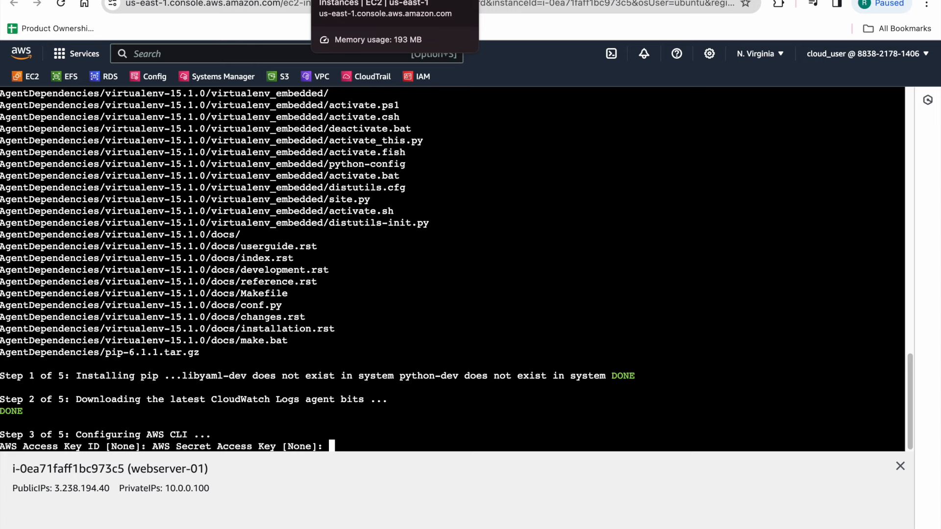
# Step: Switch to the console tab, open the IAM service through search, and open the cloud_user user's details
pyautogui.click(363, 1)
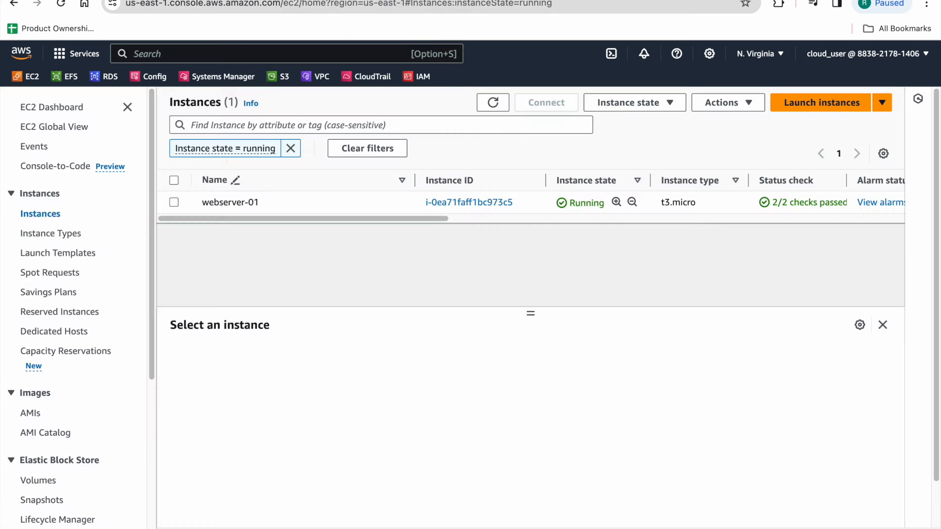
pyautogui.click(163, 53)
pyautogui.write('iam')
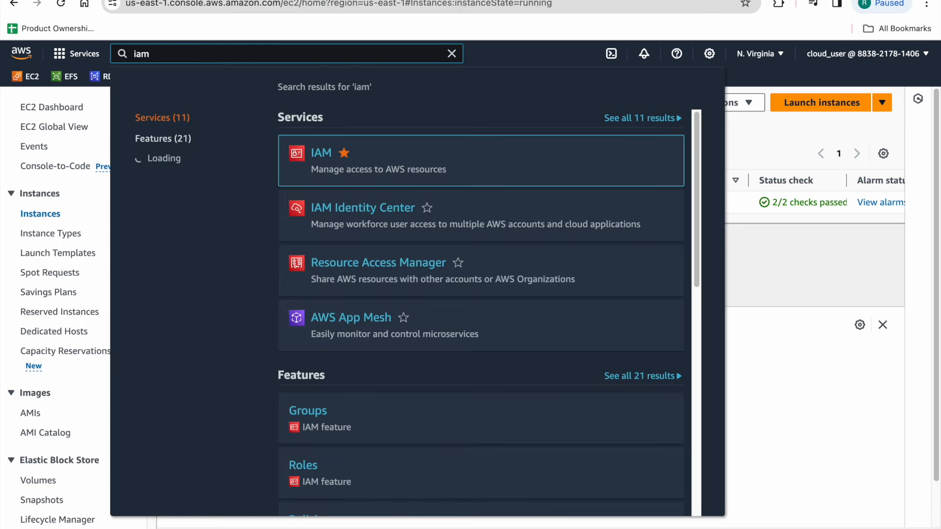
pyautogui.click(328, 153)
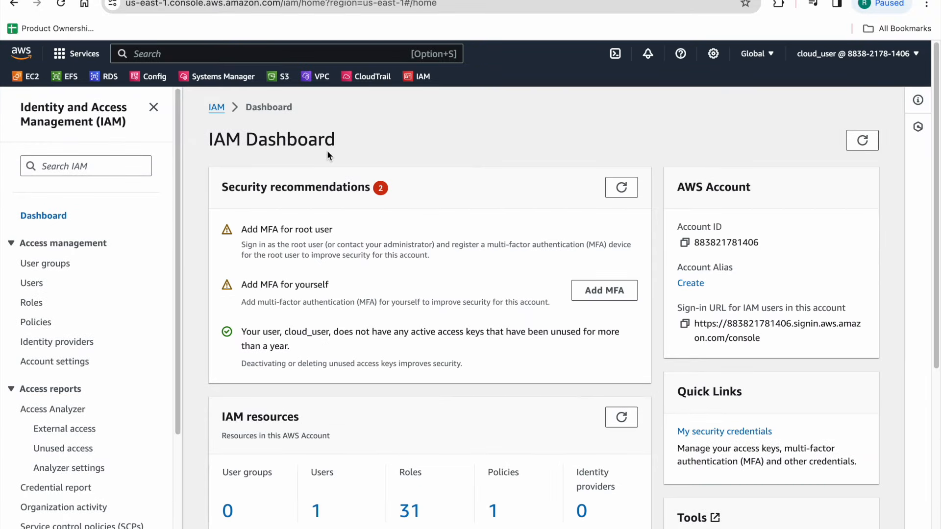
pyautogui.click(32, 283)
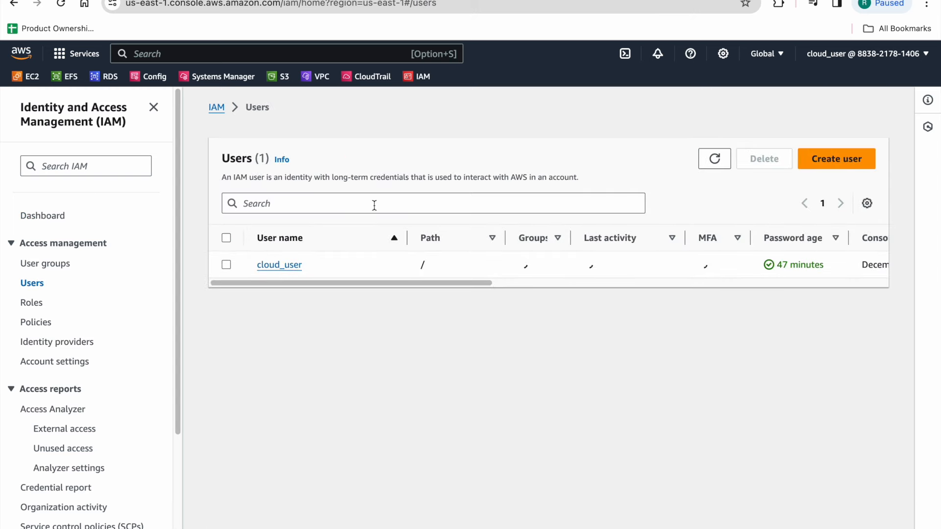
pyautogui.moveTo(306, 283); pyautogui.dragTo(284, 303)
pyautogui.click(273, 264)
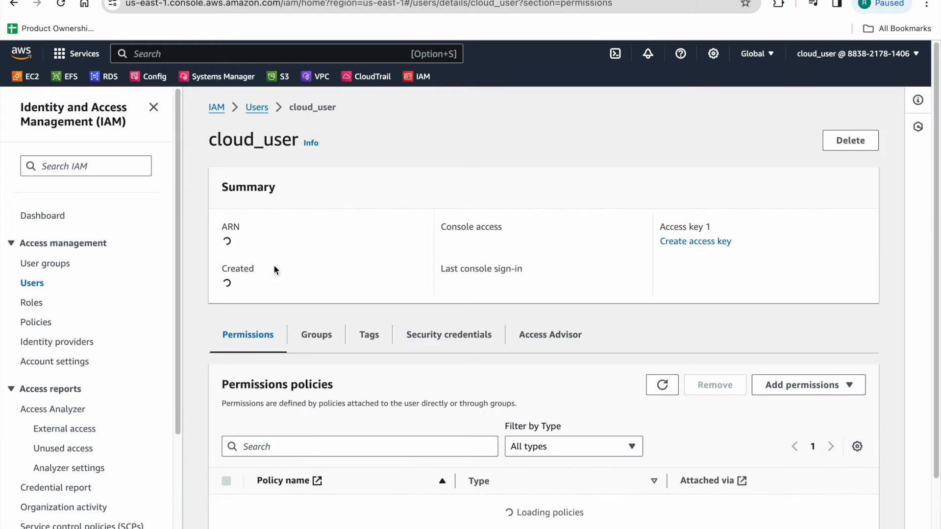
# Step: Open cloud_user's attached allow_all policy and filter its services for CloudWatch, opening the CloudWatch actions
pyautogui.scroll(-4, 539, 267)
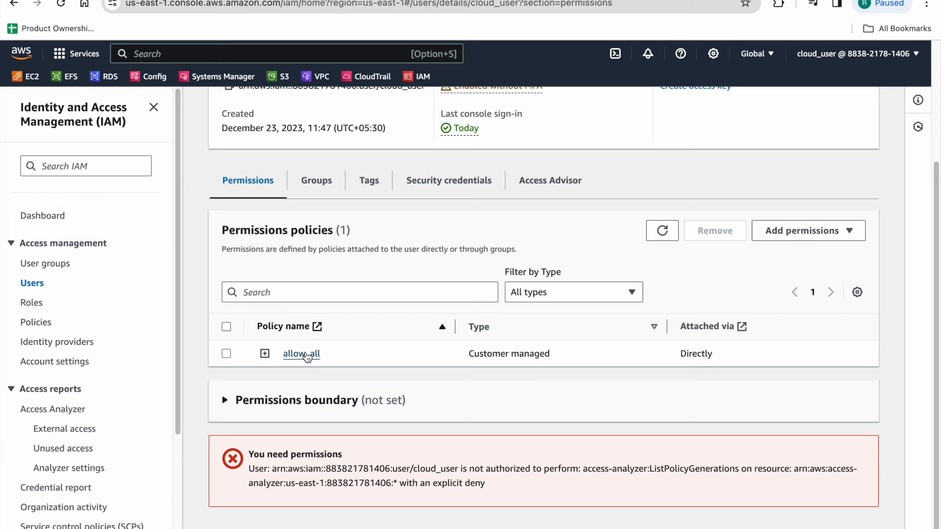
pyautogui.scroll(1, 483, 297)
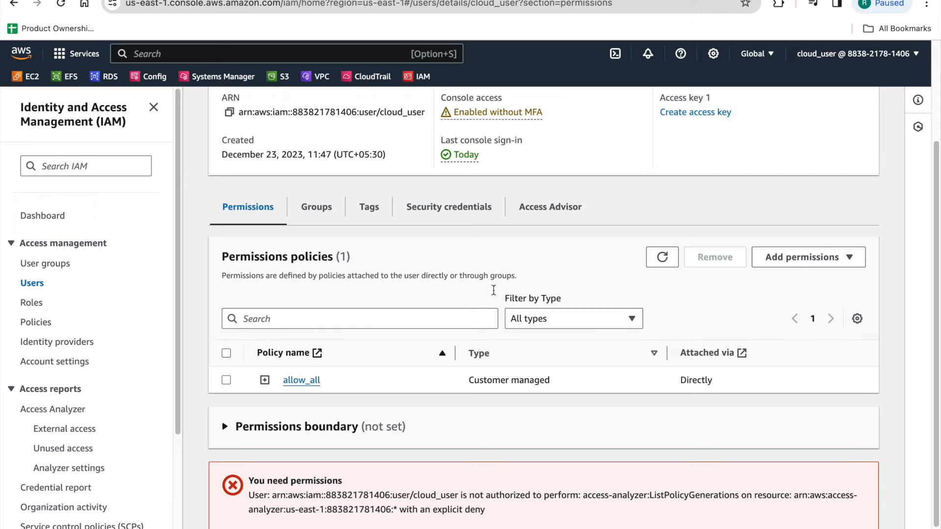
pyautogui.click(301, 399)
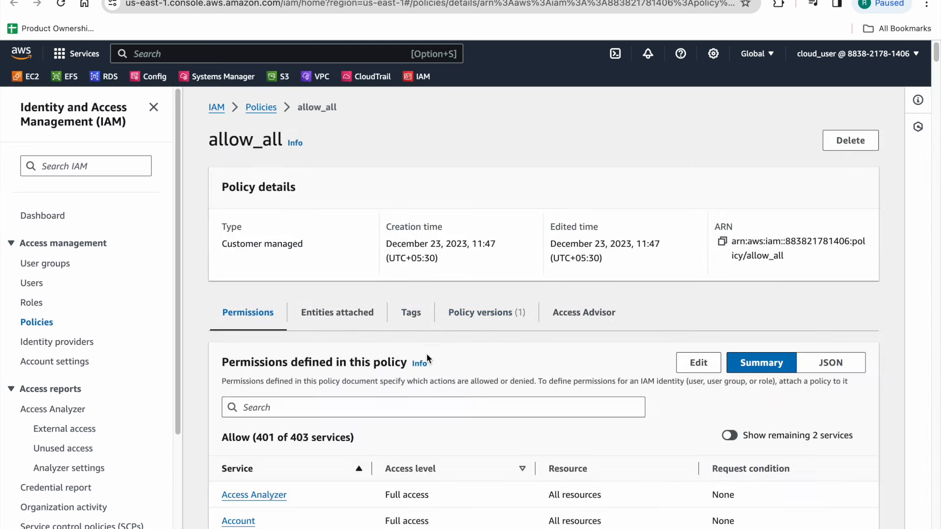
pyautogui.scroll(-5, 426, 353)
pyautogui.scroll(-1, 434, 333)
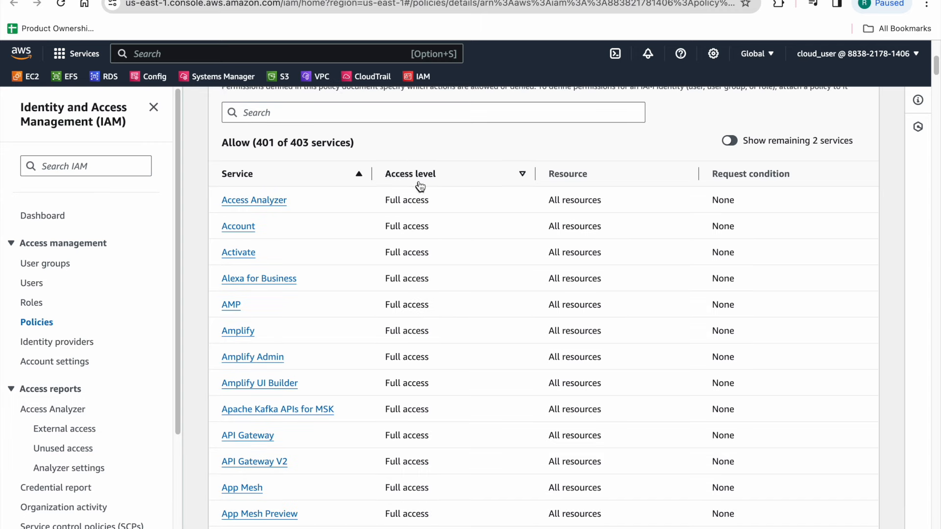
pyautogui.click(422, 114)
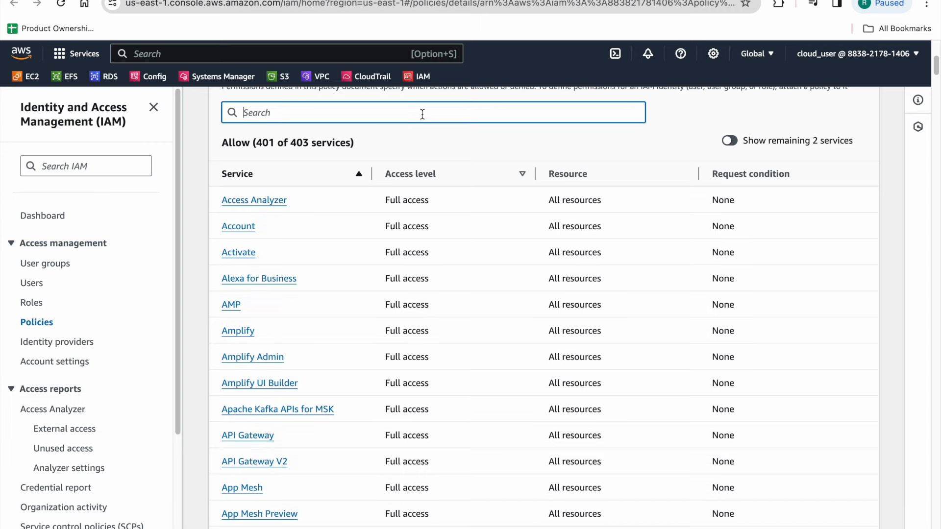
pyautogui.write('cloudwa')
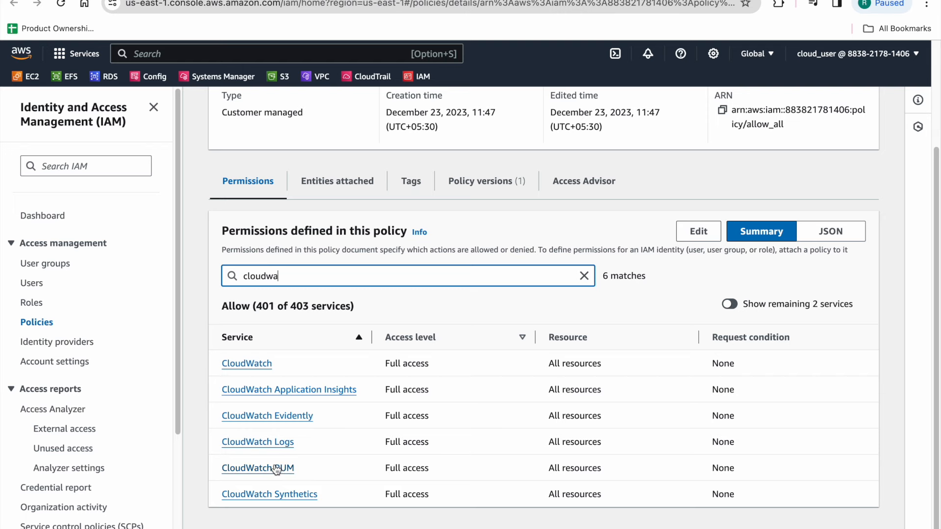
pyautogui.click(256, 365)
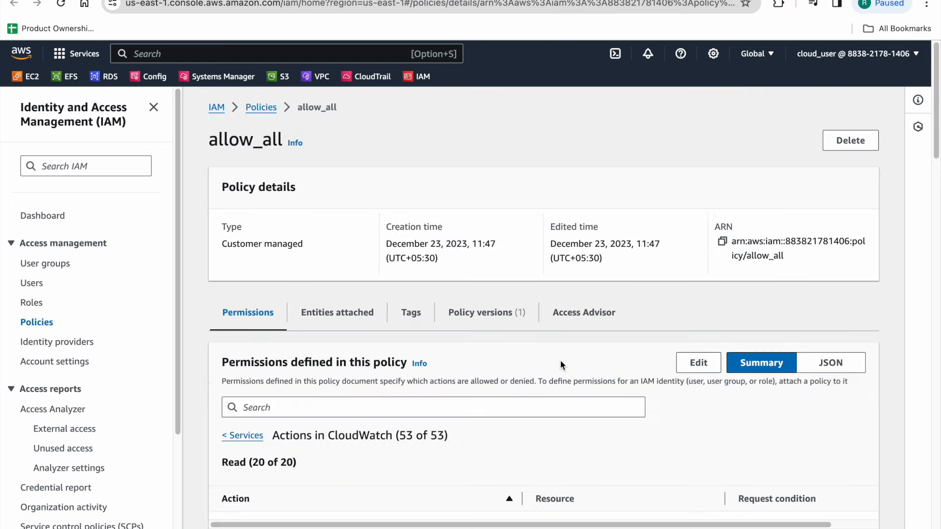
# Step: Search the policy's CloudWatch actions for "put" and review the matching Write actions
pyautogui.scroll(-7, 563, 355)
pyautogui.scroll(5, 395, 210)
pyautogui.click(324, 257)
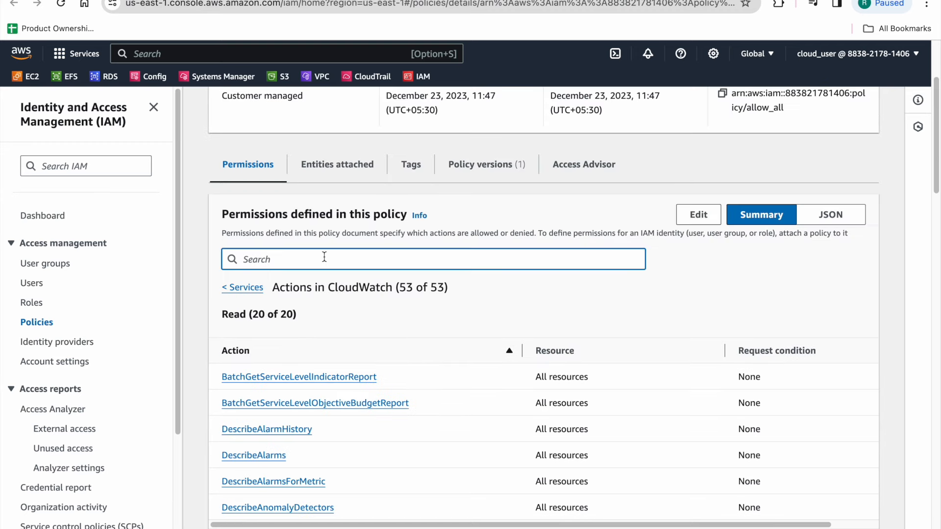
pyautogui.write('put')
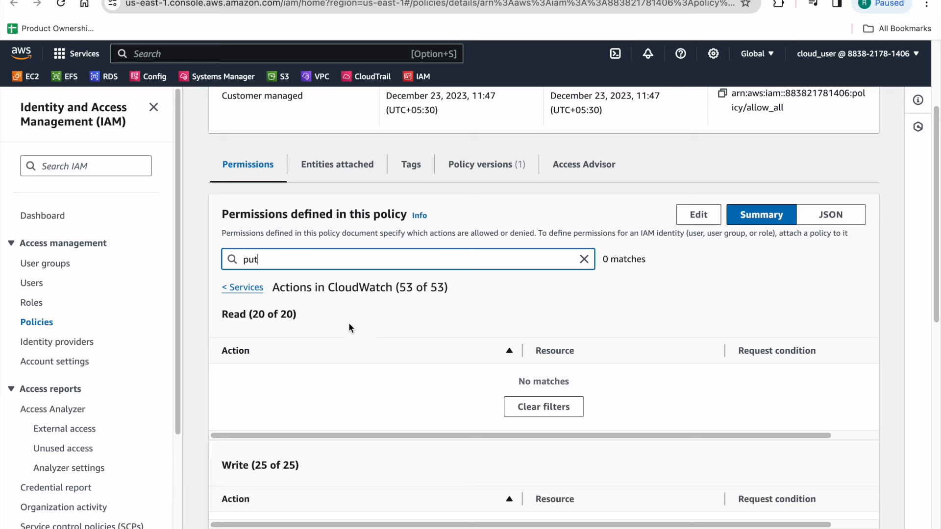
pyautogui.scroll(-1, 406, 312)
pyautogui.scroll(-6, 408, 314)
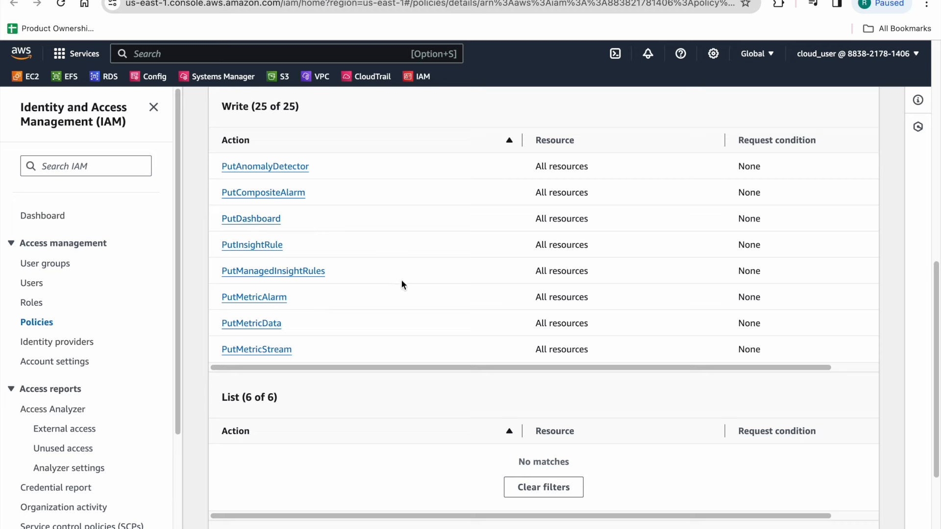
pyautogui.scroll(9, 504, 252)
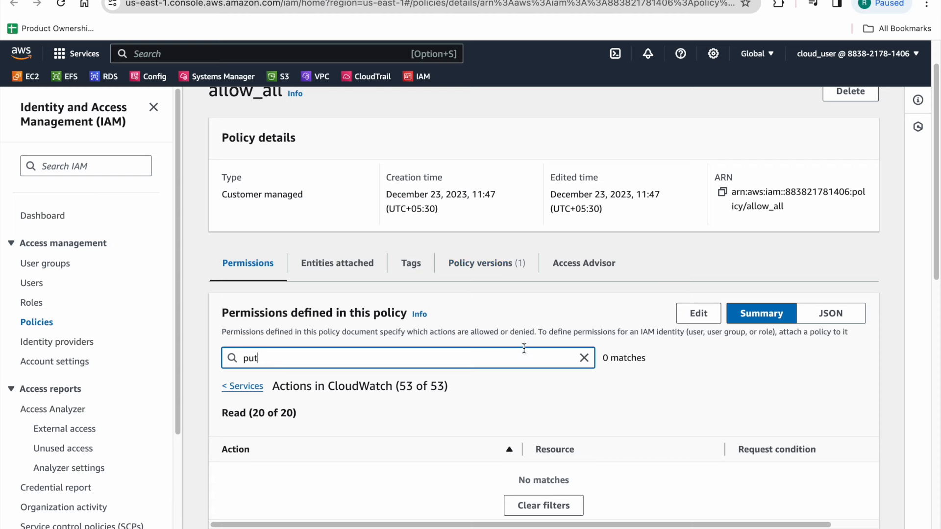
pyautogui.scroll(1, 536, 332)
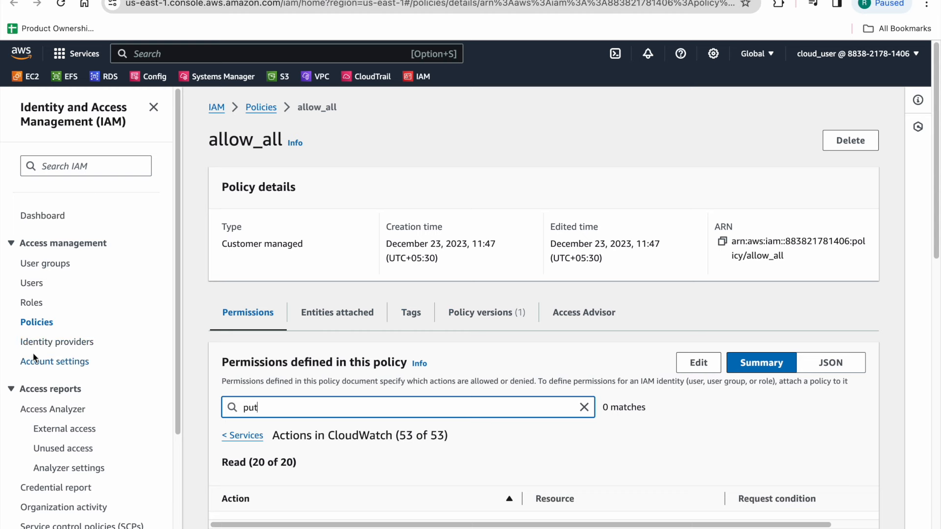
# Step: Return to IAM Users, open cloud_user, and show its Security credentials
pyautogui.click(217, 108)
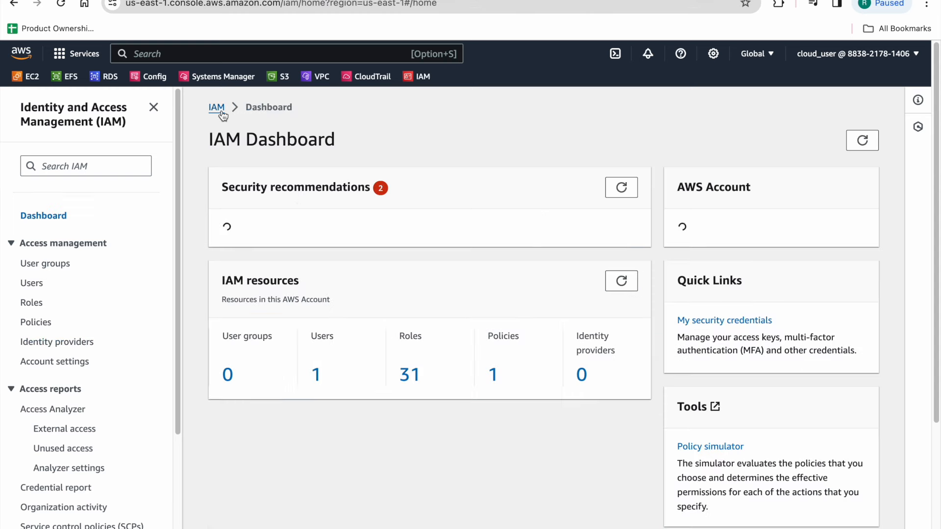
pyautogui.click(317, 512)
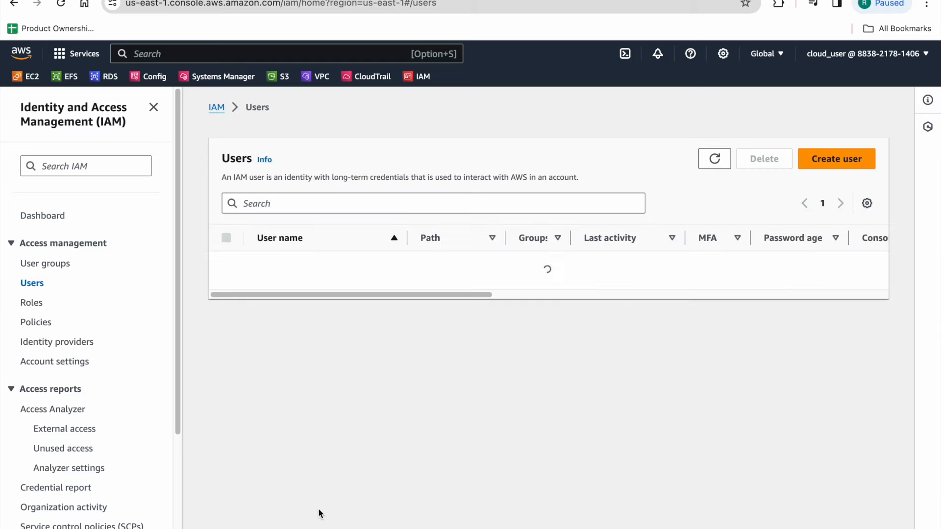
pyautogui.click(290, 265)
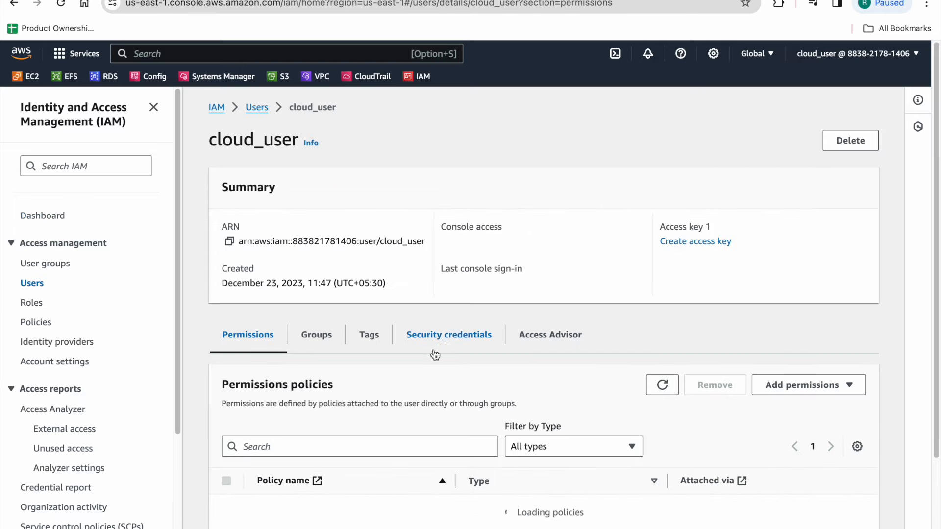
pyautogui.scroll(-3, 446, 293)
pyautogui.click(468, 182)
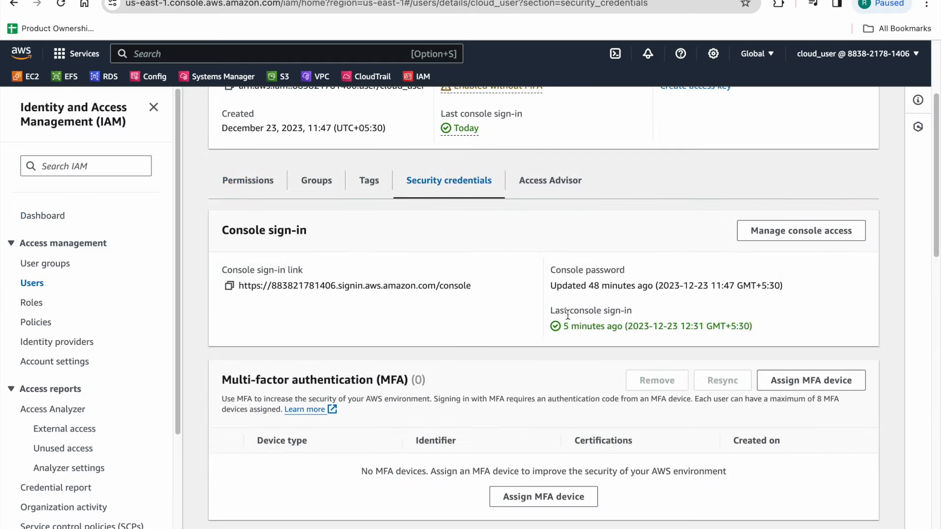
# Step: Start creating an access key for the Command Line Interface (CLI) use case, accepting the recommendation confirmation
pyautogui.scroll(-7, 578, 307)
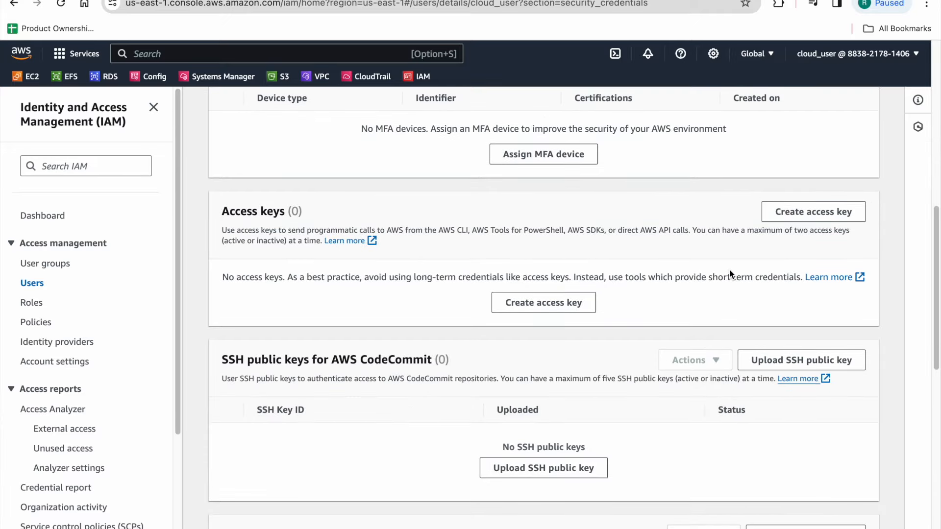
pyautogui.tripleClick(241, 214)
pyautogui.click(545, 216)
pyautogui.scroll(-1, 544, 303)
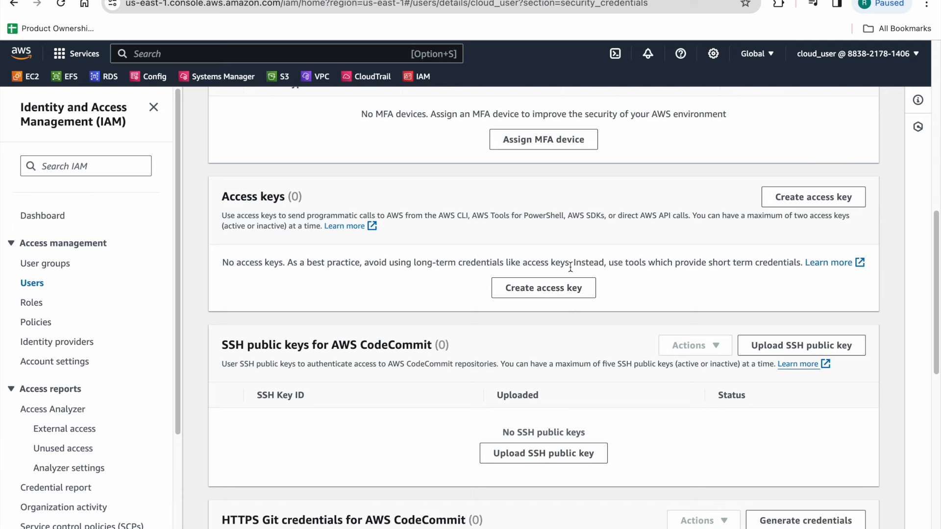
pyautogui.click(564, 287)
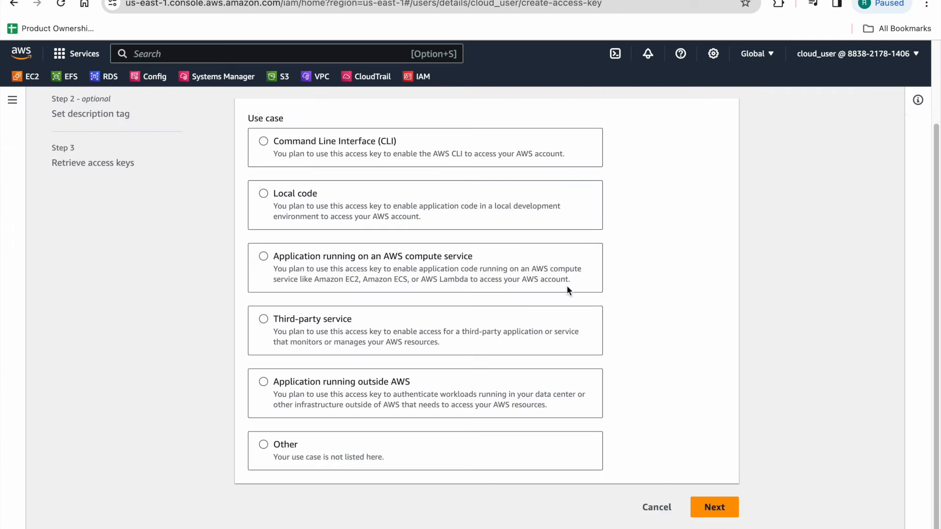
pyautogui.click(269, 143)
pyautogui.scroll(-3, 592, 280)
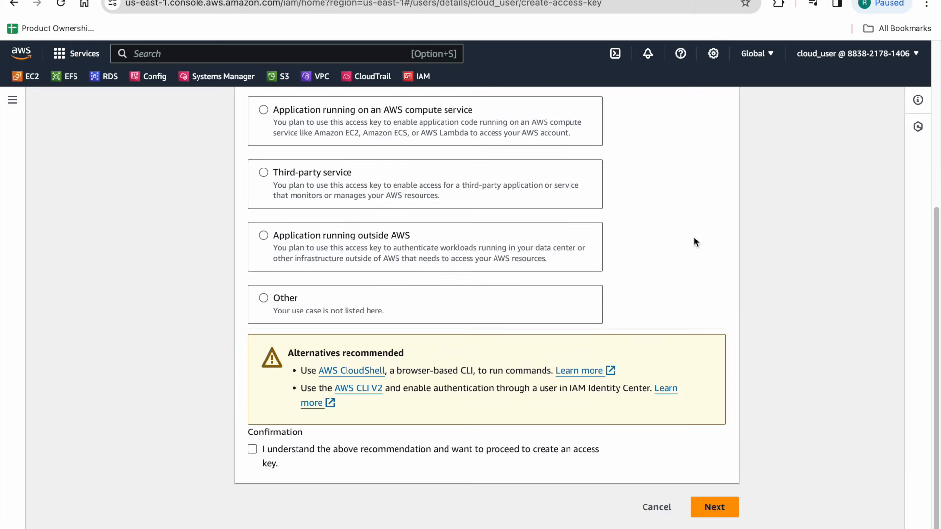
pyautogui.click(708, 503)
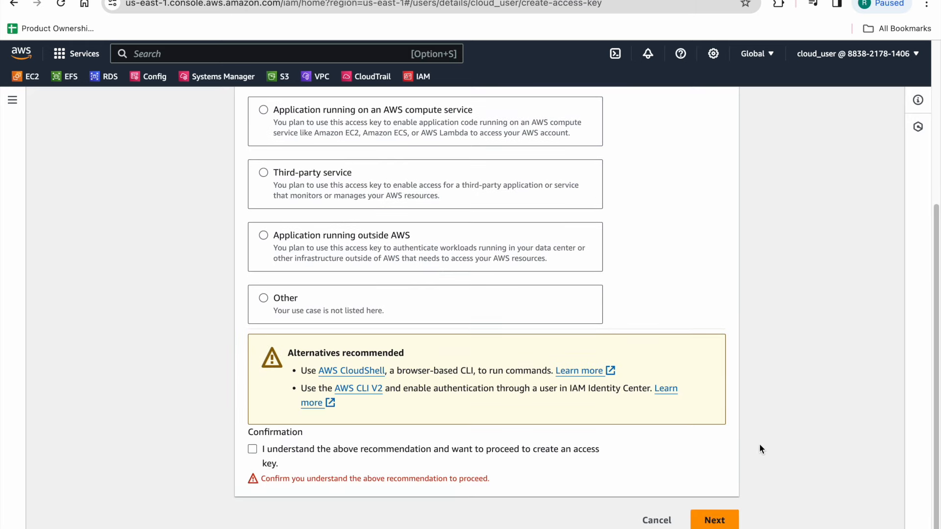
pyautogui.click(252, 449)
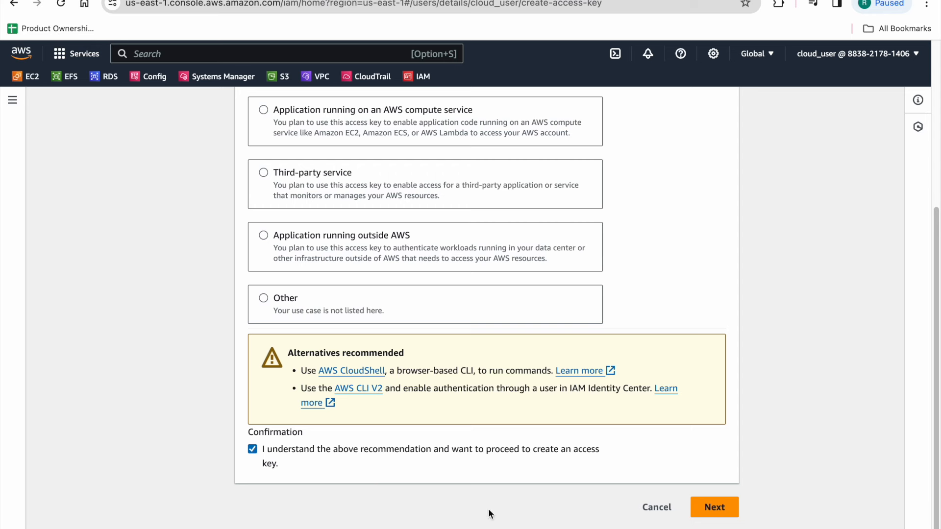
pyautogui.click(718, 506)
# Step: Set the access key's description tag to clouduseraccesskey and create the access key
pyautogui.click(418, 231)
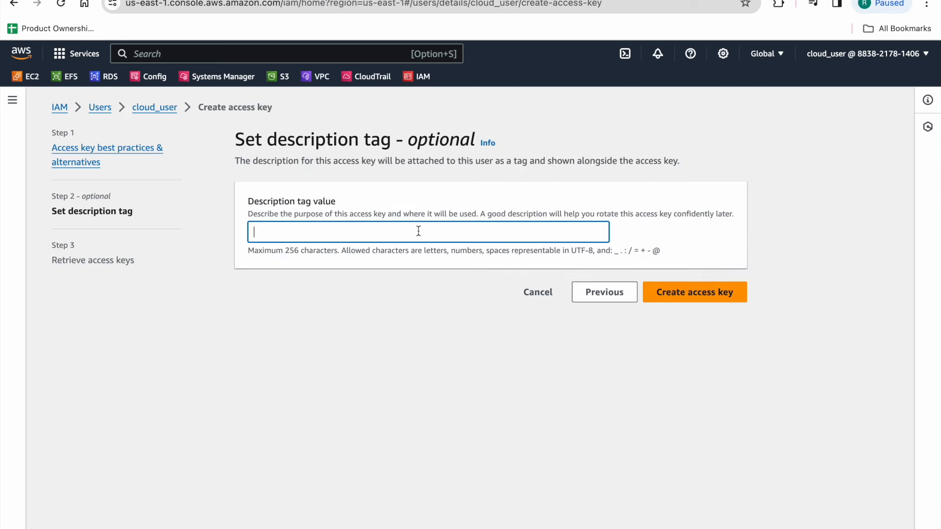
pyautogui.write('clouduseraccesskey')
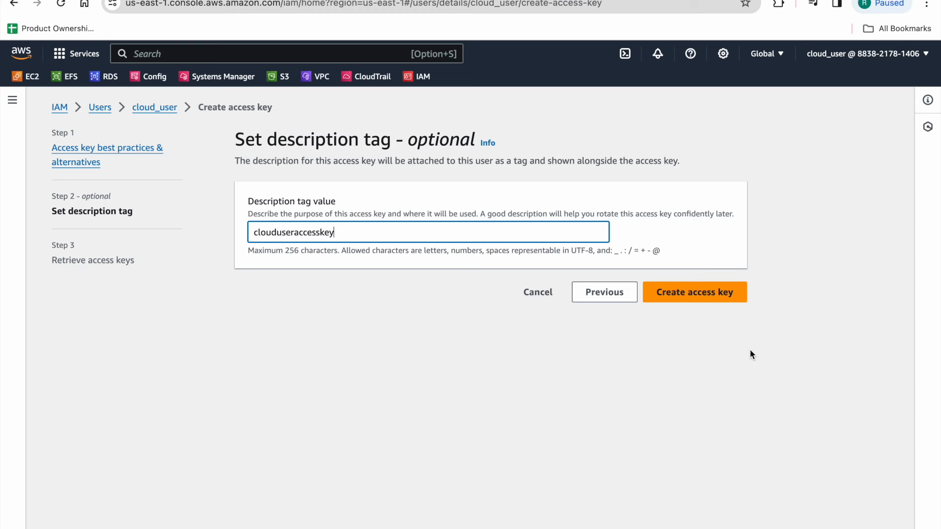
pyautogui.click(698, 293)
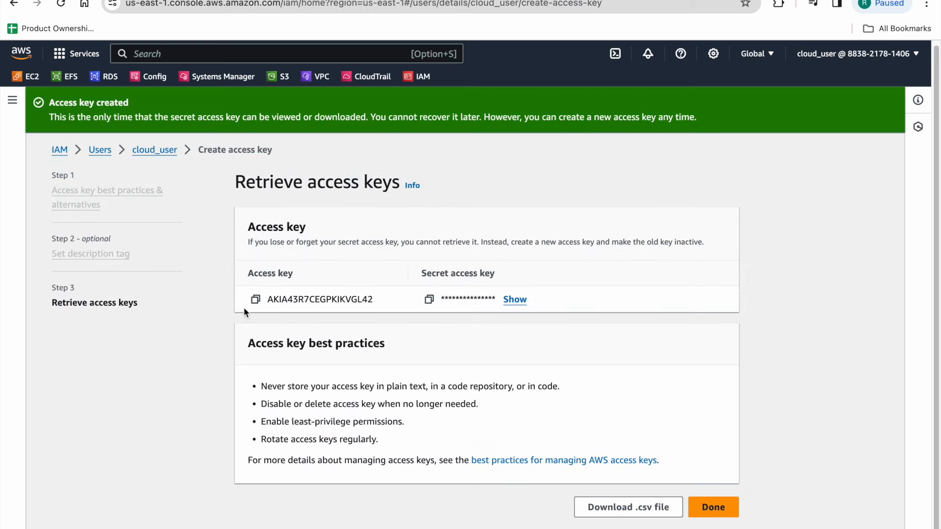
# Step: Copy the new access key ID and paste it into the terminal's AWS credentials prompt
pyautogui.click(255, 299)
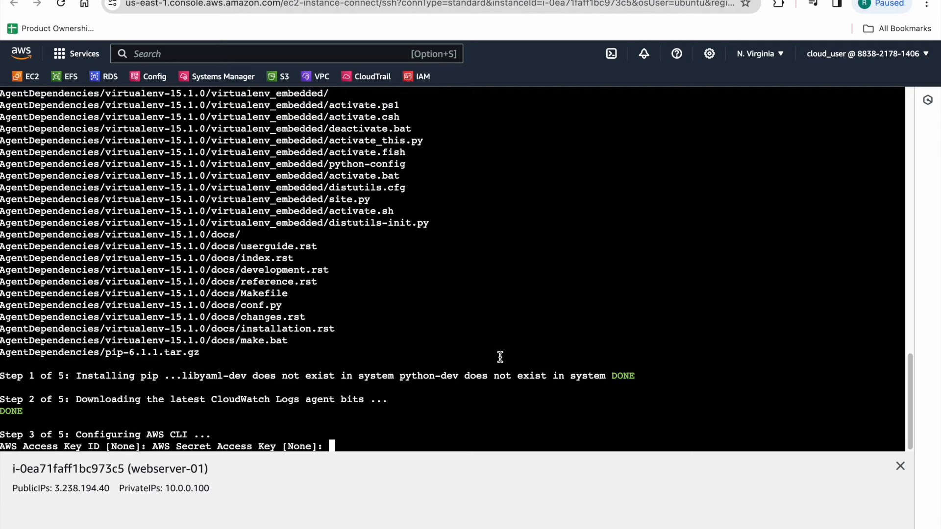
pyautogui.press('super+v')
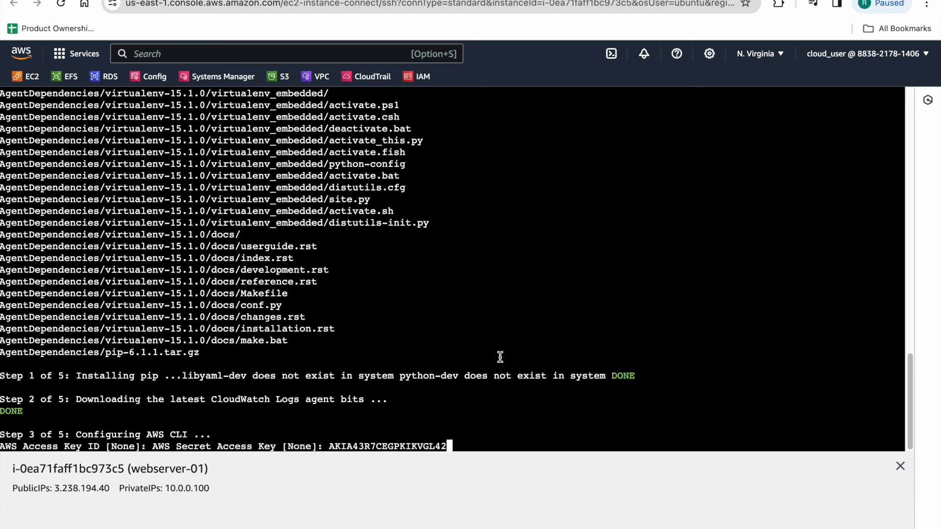
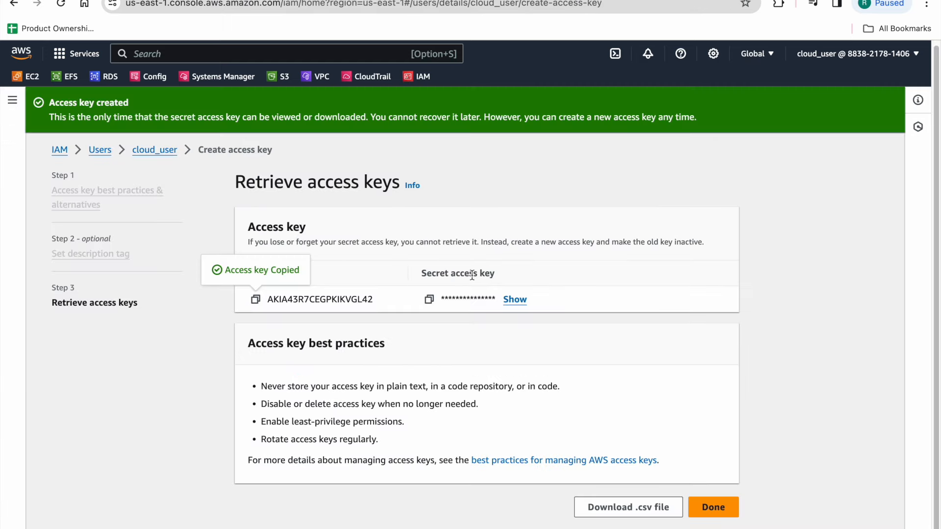
# Step: Copy the secret access key into the terminal's secret access key prompt, then accept the default region and output format
pyautogui.click(429, 300)
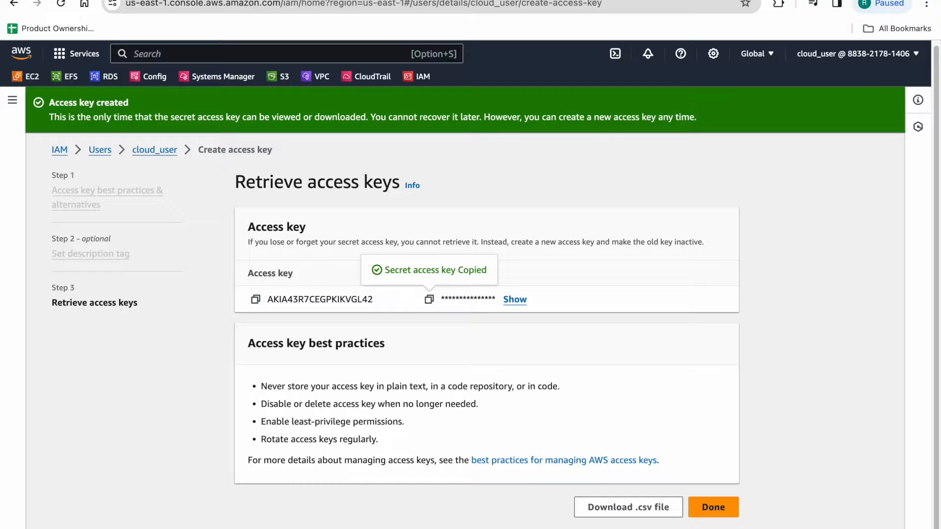
pyautogui.click(671, 1)
pyautogui.press('super+v')
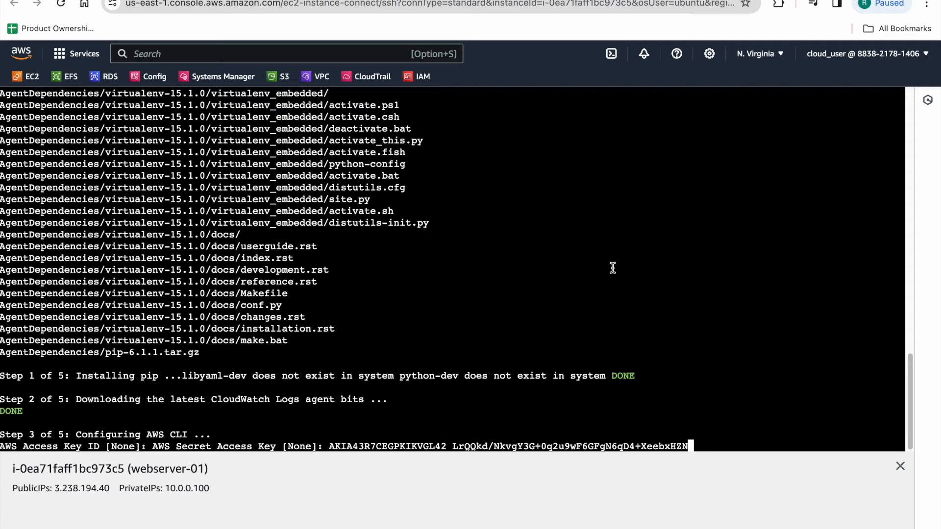
pyautogui.press('Return')
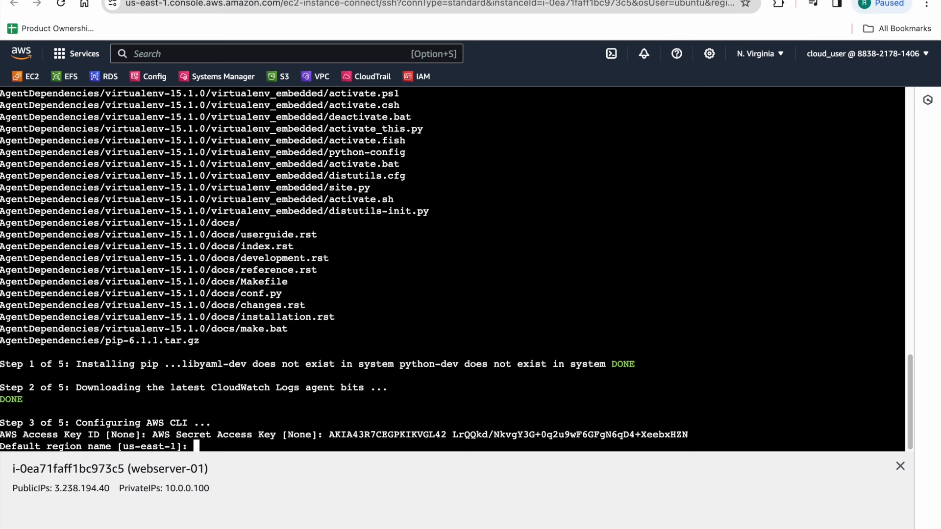
pyautogui.press('Return')
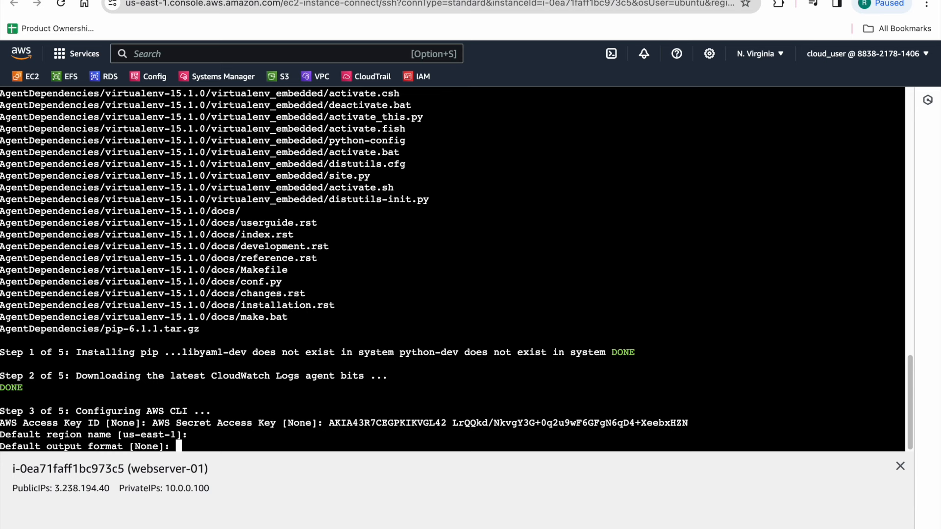
pyautogui.press('Return')
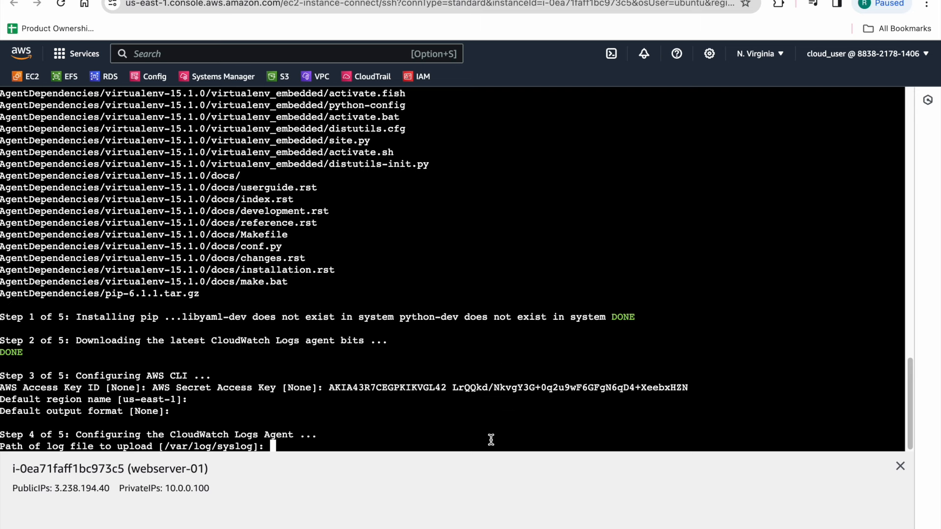
# Step: Set the log file to upload to /var/log/apache2/error.log and the destination log group name to errorlogs
pyautogui.press('super+v')
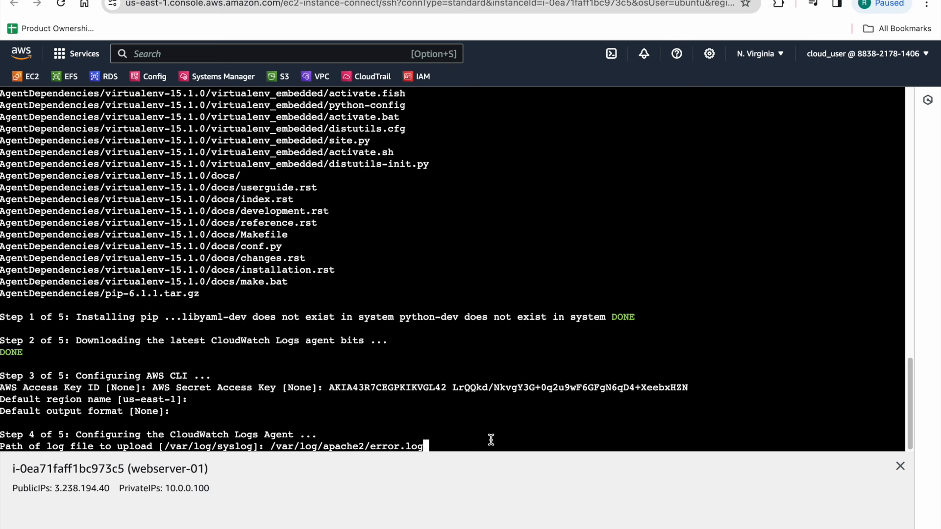
pyautogui.press('Return')
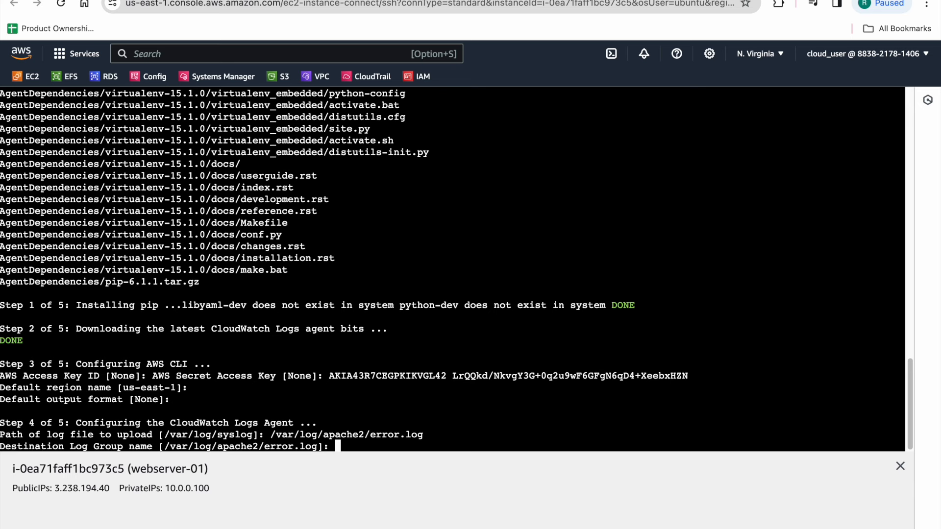
pyautogui.write('errorlogs')
pyautogui.press('Return')
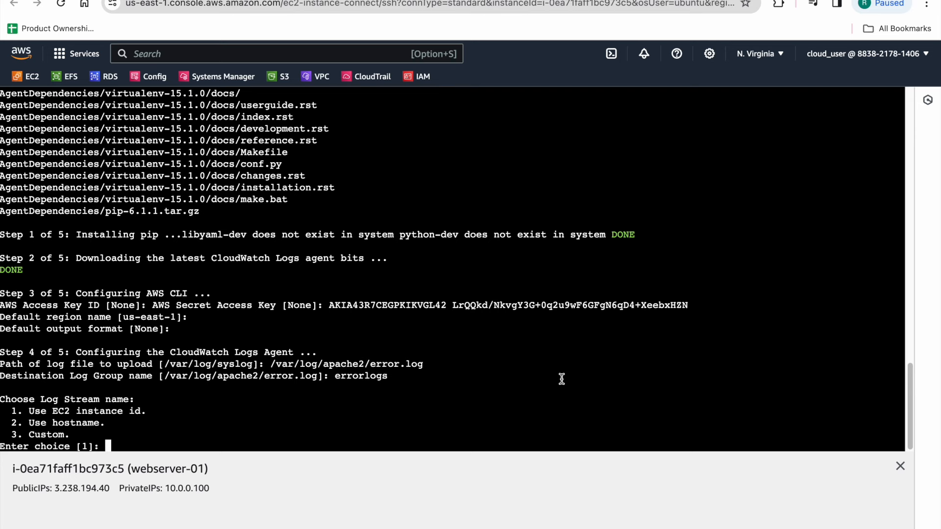
# Step: Choose the EC2 instance id stream name, the first timestamp format, upload from start of file, and no more log files
pyautogui.write('1')
pyautogui.press('Return')
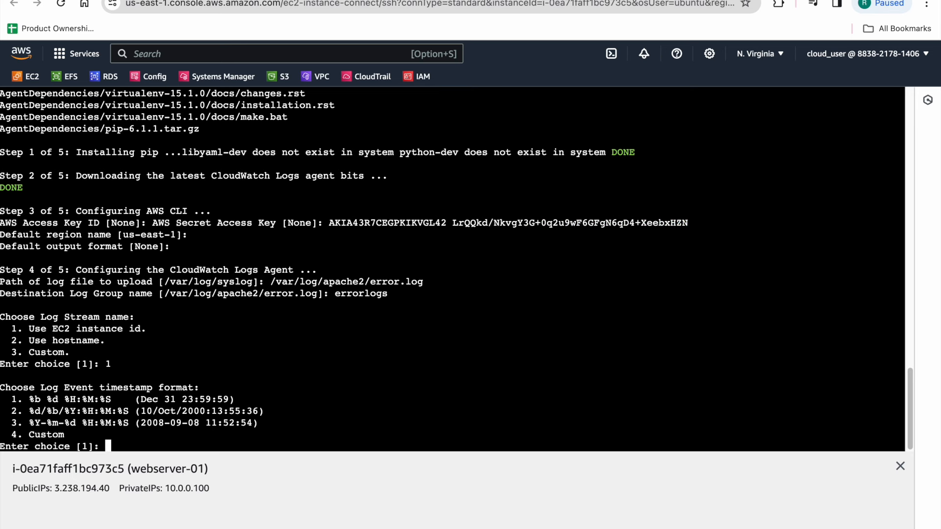
pyautogui.write('1')
pyautogui.press('Return')
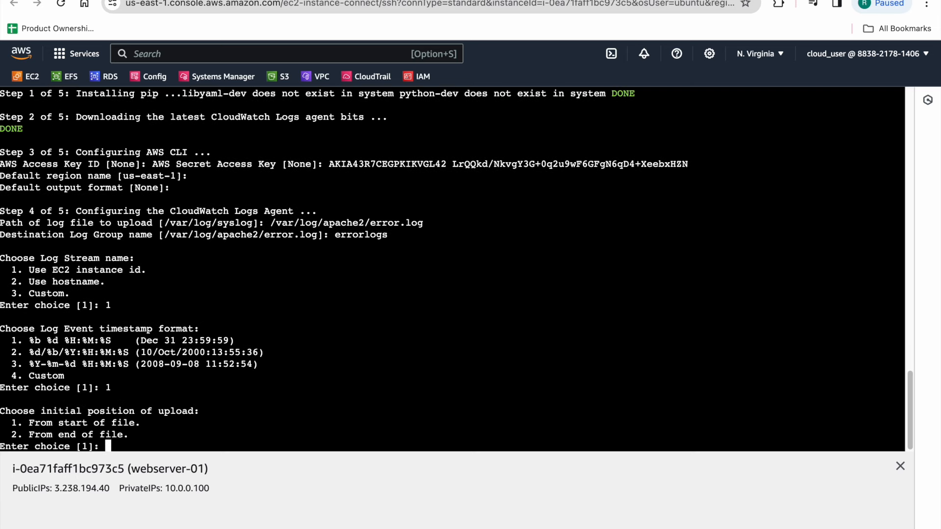
pyautogui.write('1')
pyautogui.press('Return')
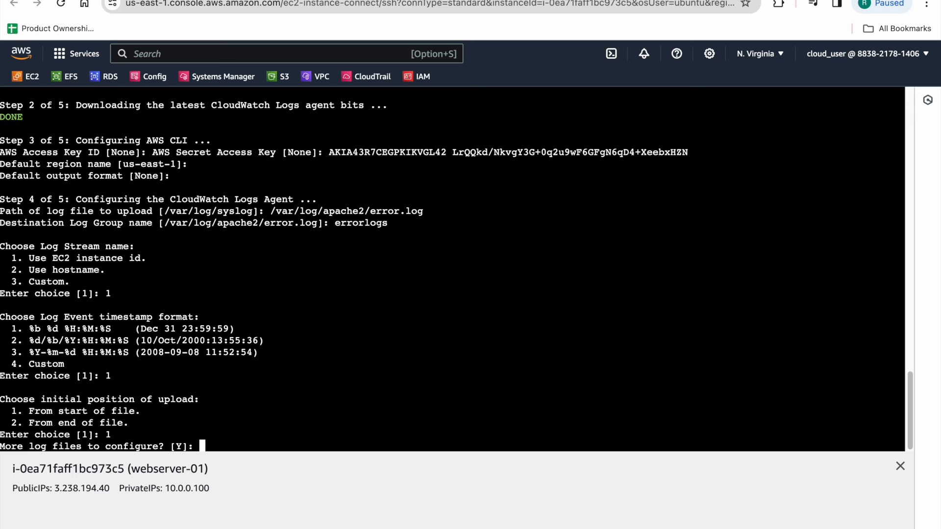
pyautogui.write('n')
pyautogui.press('Return')
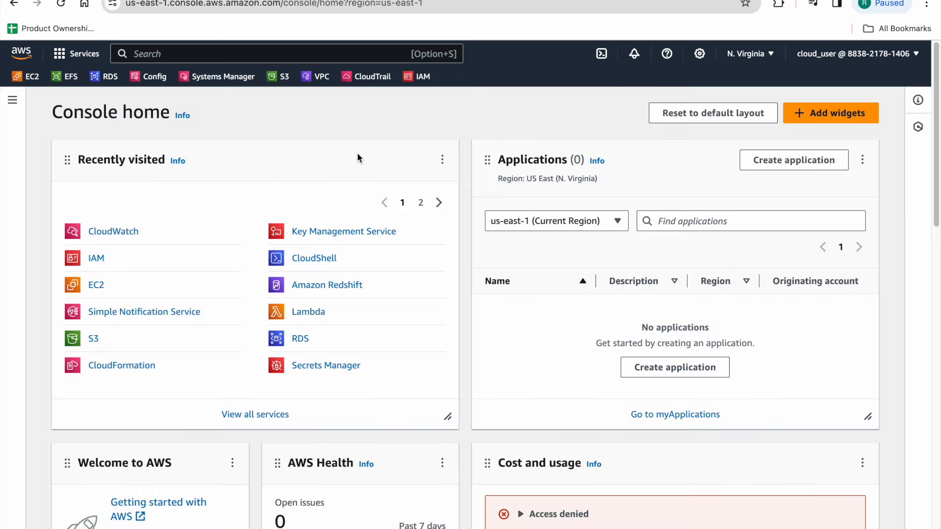
# Step: Search the console for cloudwatch and open the CloudWatch service
pyautogui.click(195, 53)
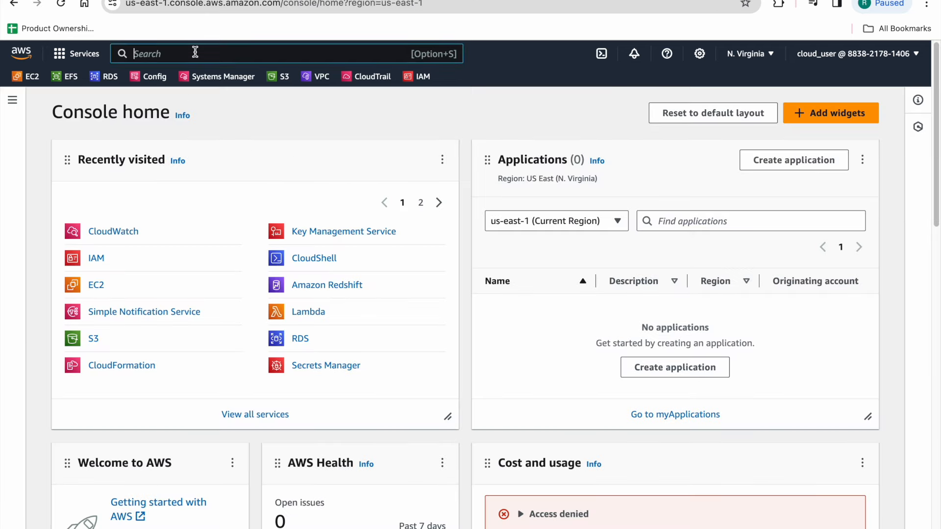
pyautogui.write('c')
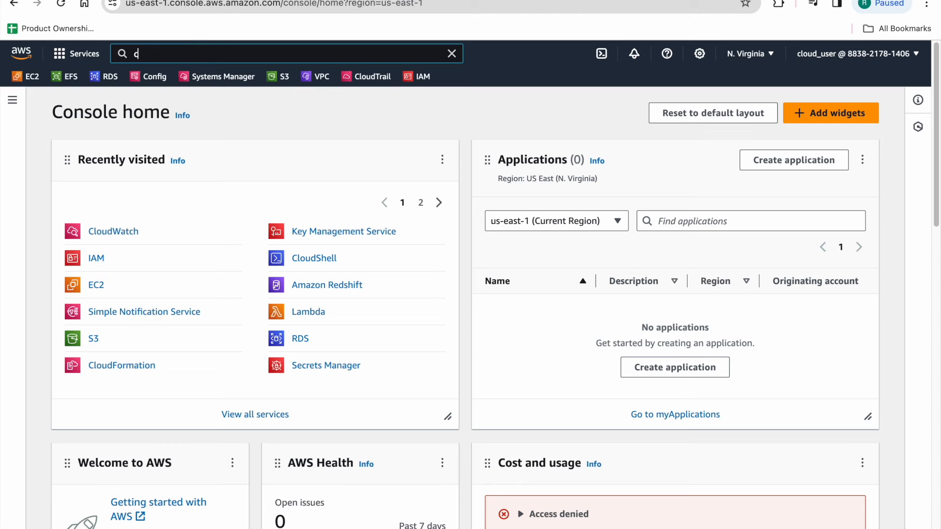
pyautogui.write('loudwatch')
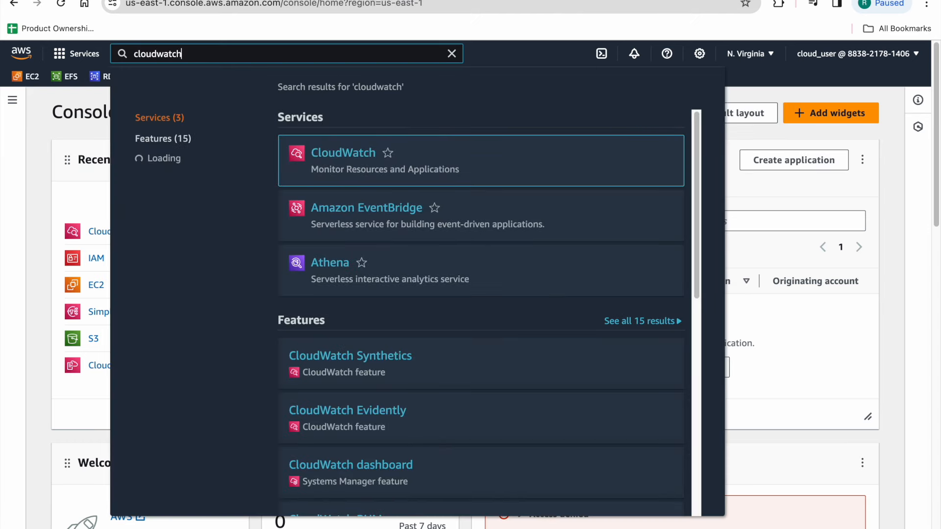
pyautogui.click(335, 154)
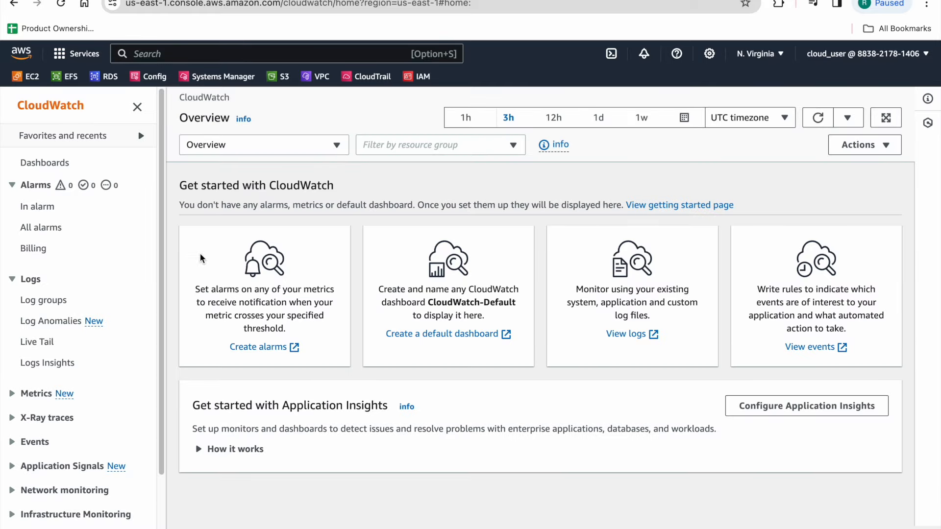
# Step: Open the errorlogs log group under Log groups and view its EC2 instance log stream events
pyautogui.click(61, 302)
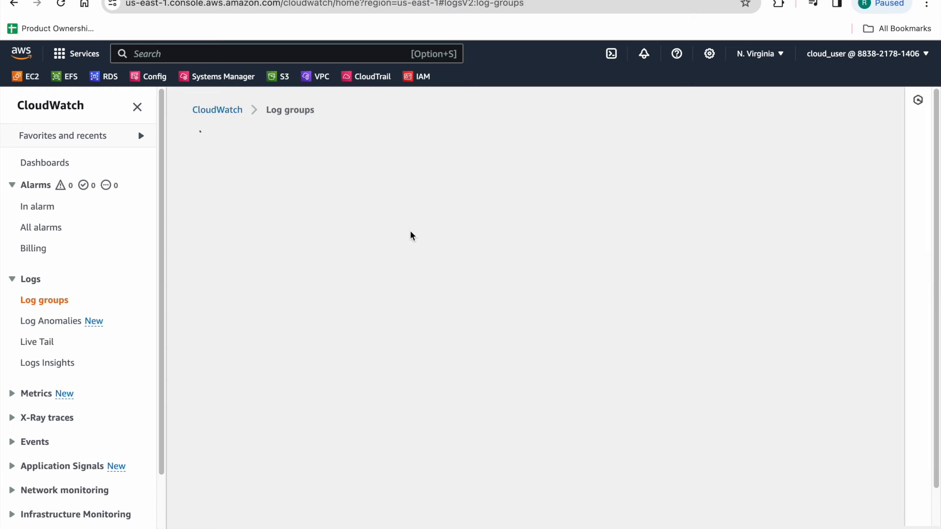
pyautogui.moveTo(301, 256); pyautogui.dragTo(233, 255)
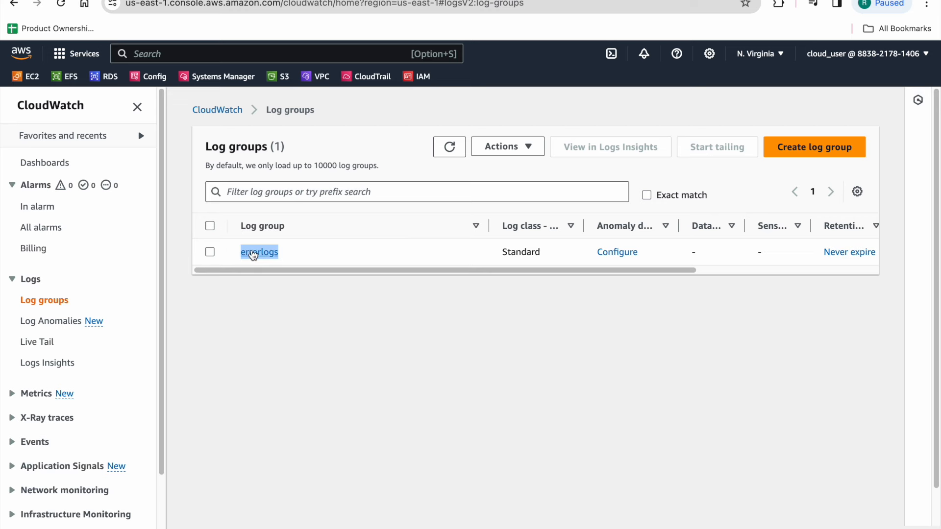
pyautogui.click(253, 254)
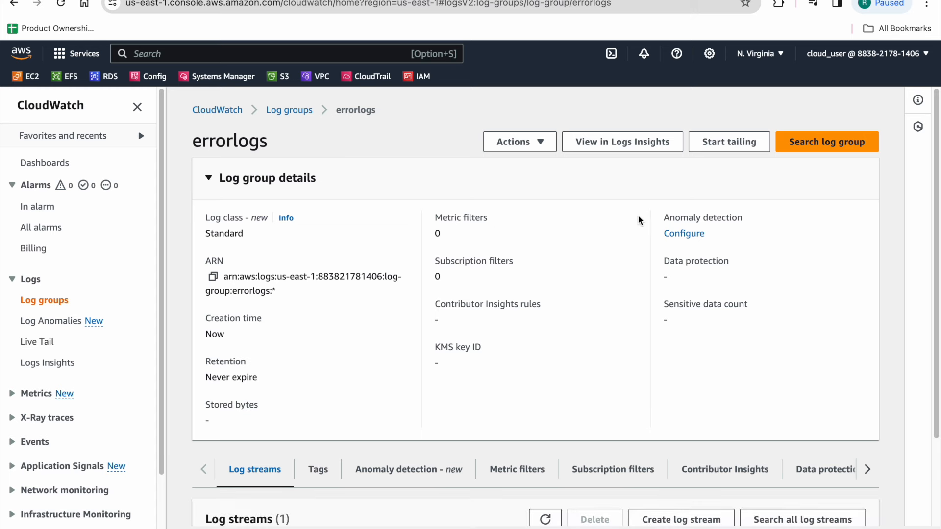
pyautogui.scroll(-2, 625, 242)
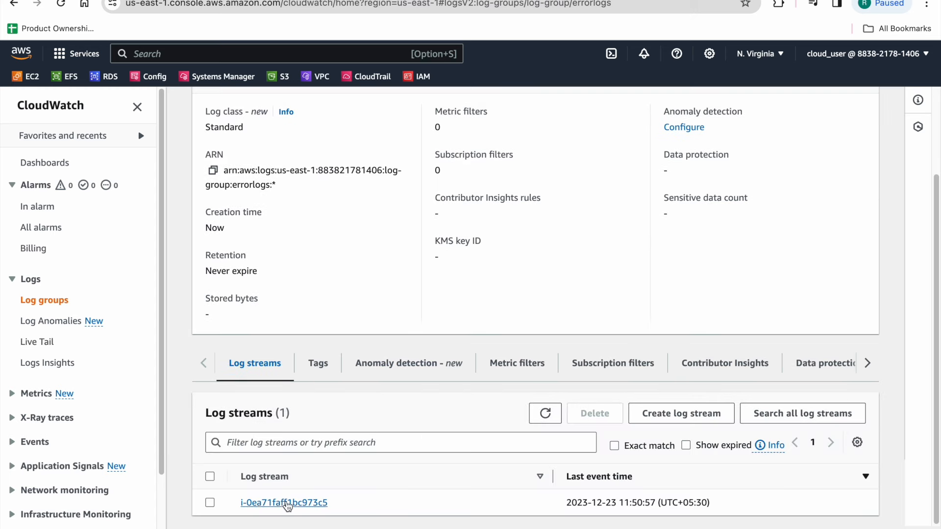
pyautogui.click(288, 506)
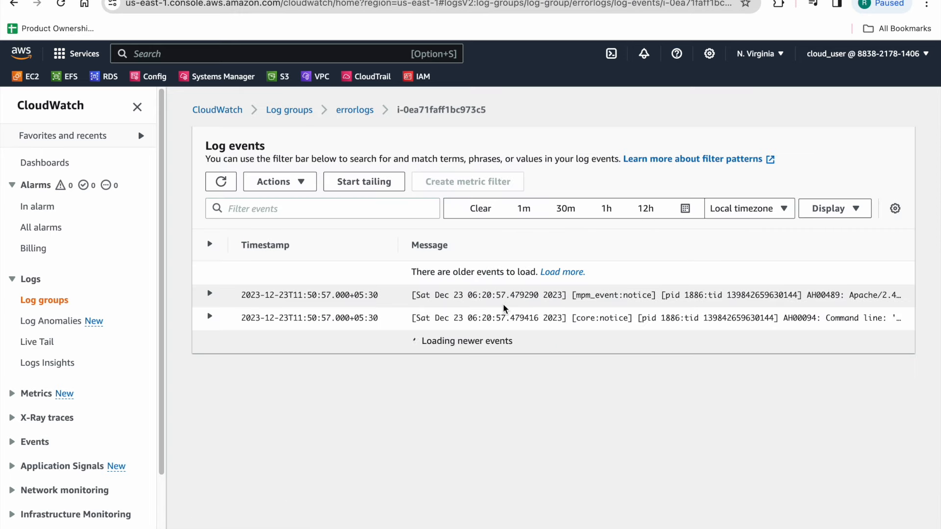